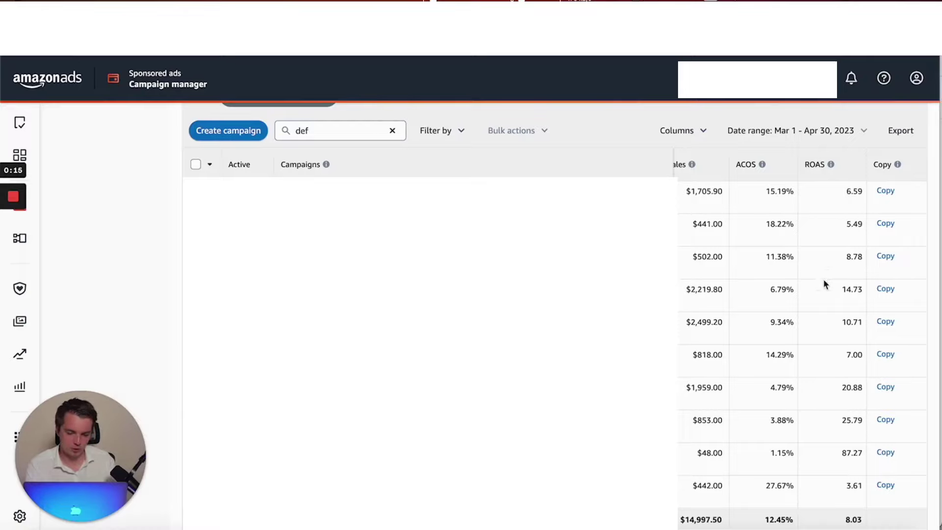
Scroll through the 11 spend-sorted campaigns to review budgets, impressions, top-of-search share and clicks
scroll(824, 283, down, 2)
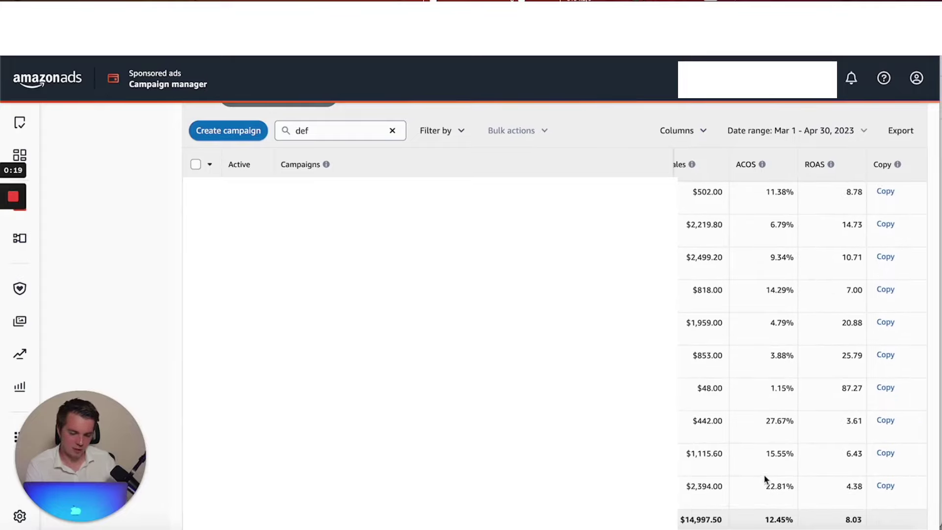
scroll(777, 394, up, 2)
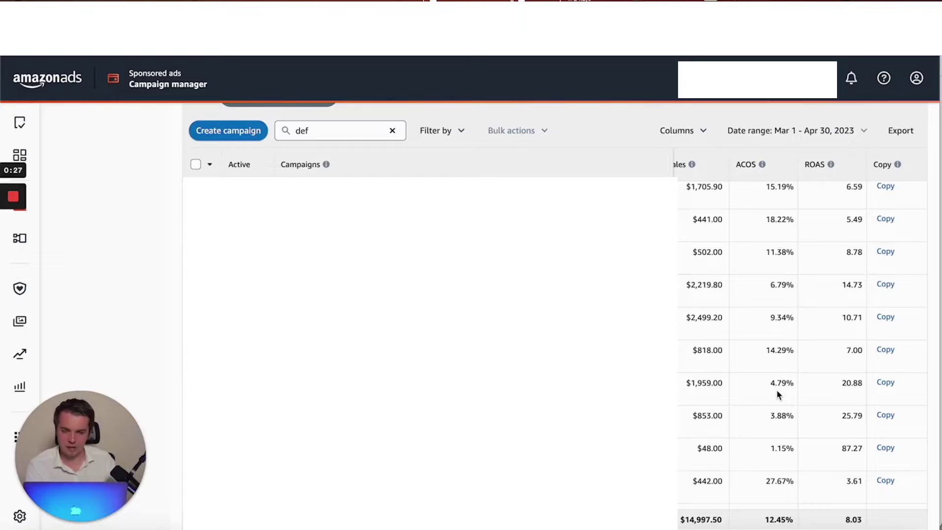
scroll(777, 391, up, 1)
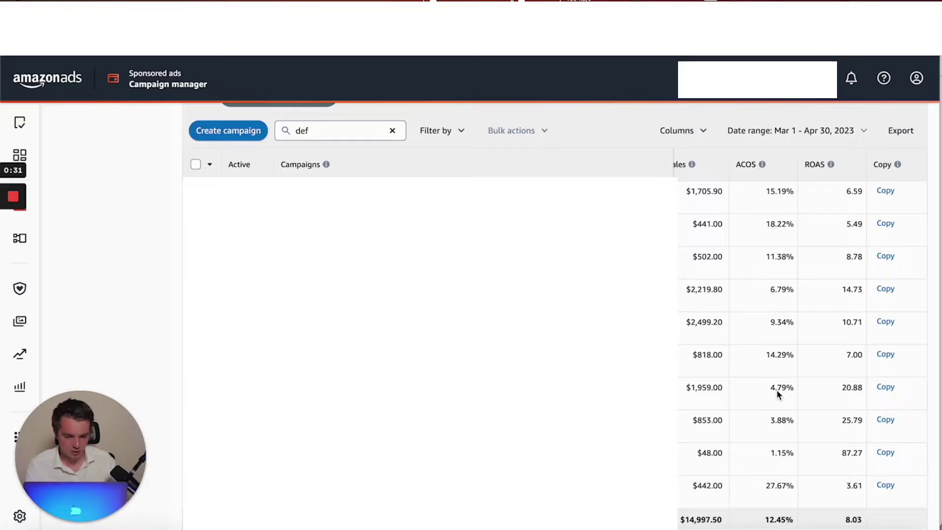
scroll(777, 392, left, 3)
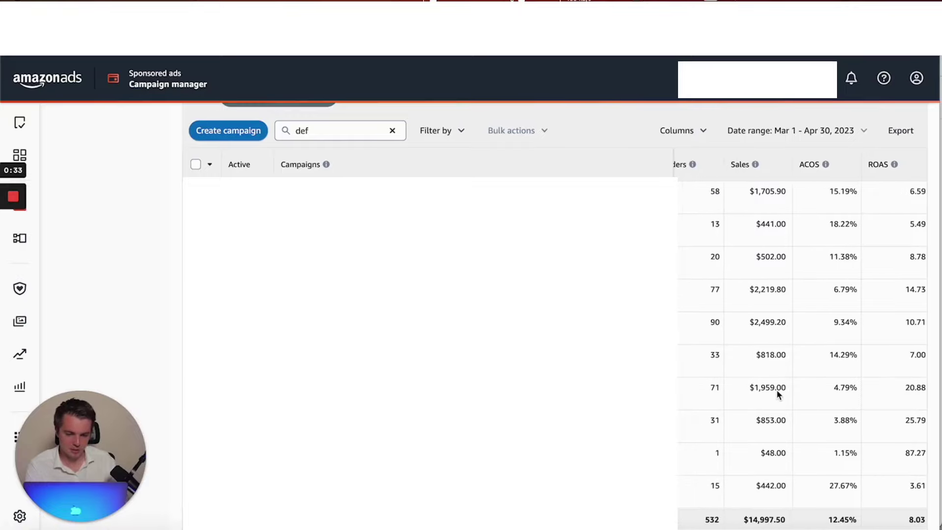
scroll(744, 238, left, 1)
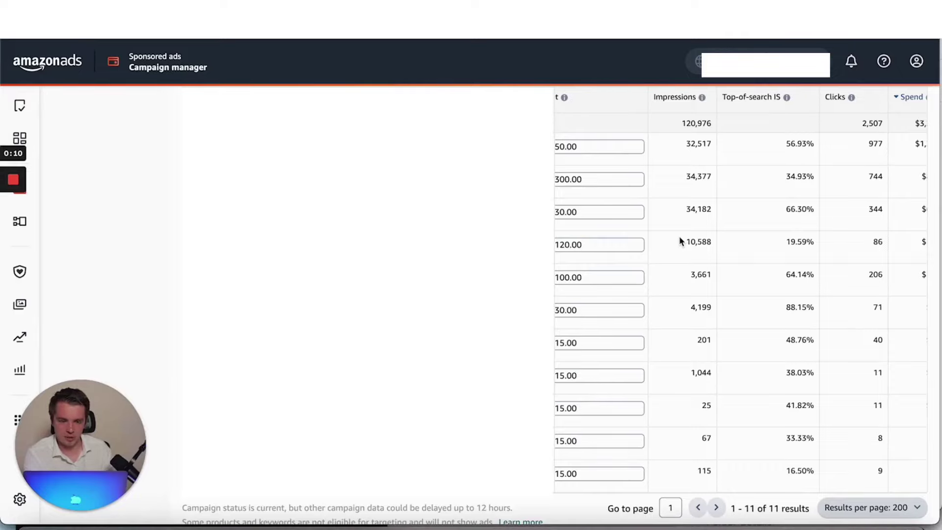
scroll(679, 238, right, 3)
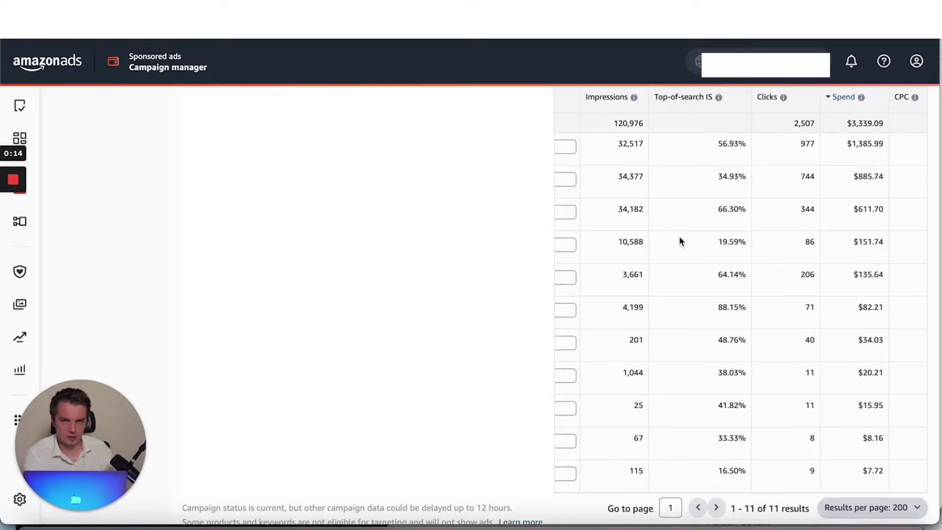
scroll(679, 237, right, 2)
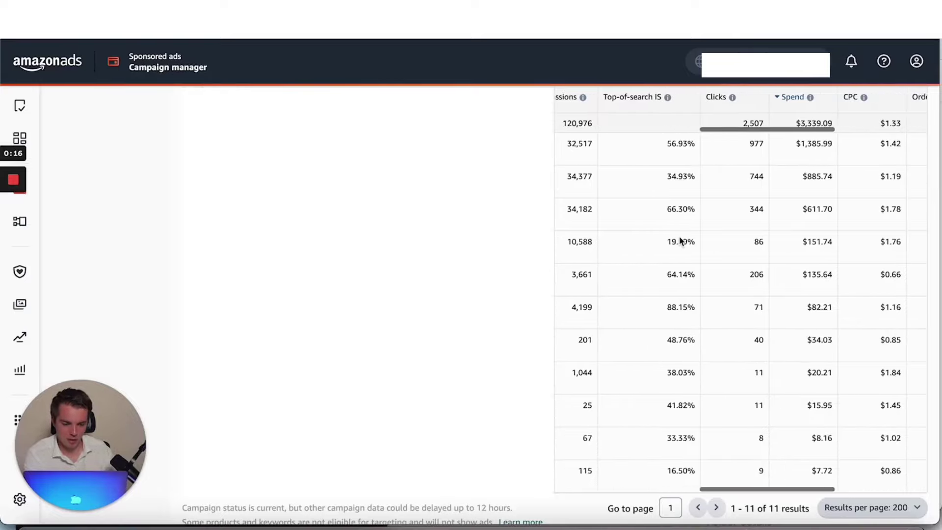
scroll(680, 240, right, 3)
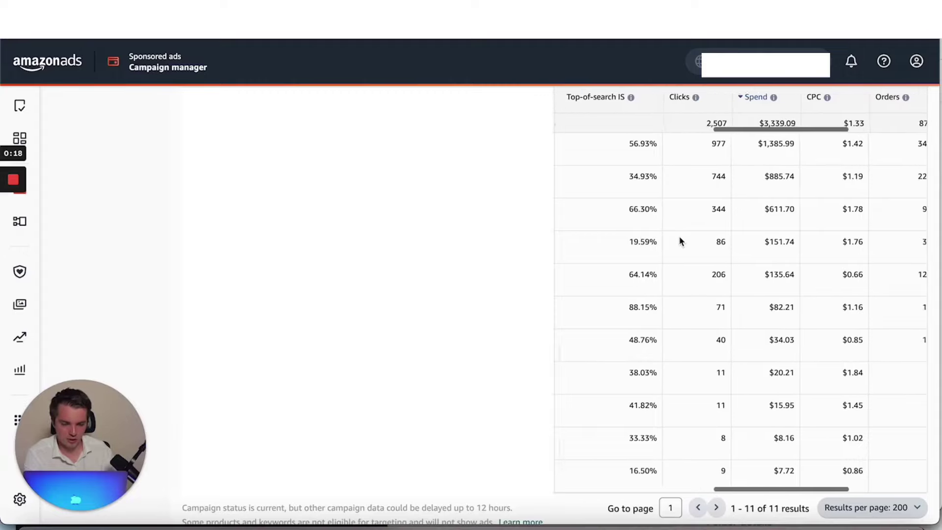
scroll(680, 240, right, 2)
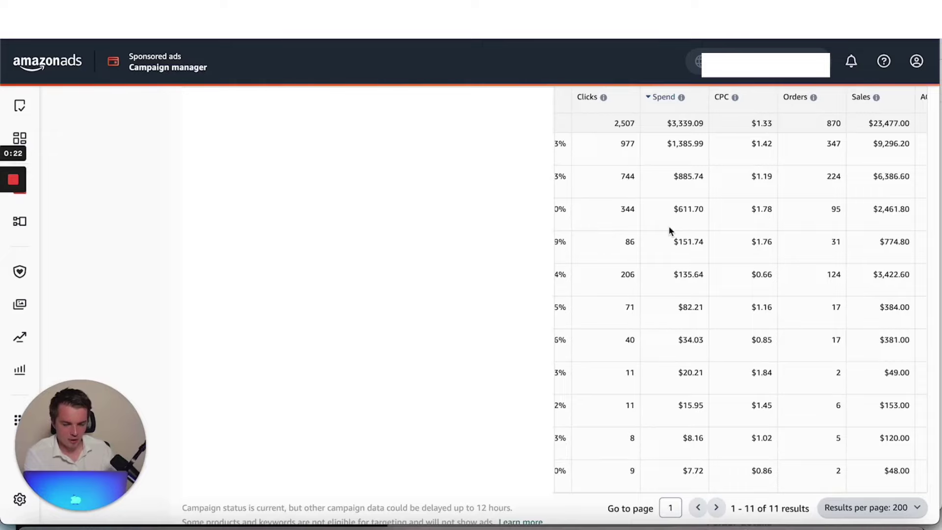
scroll(671, 230, right, 1)
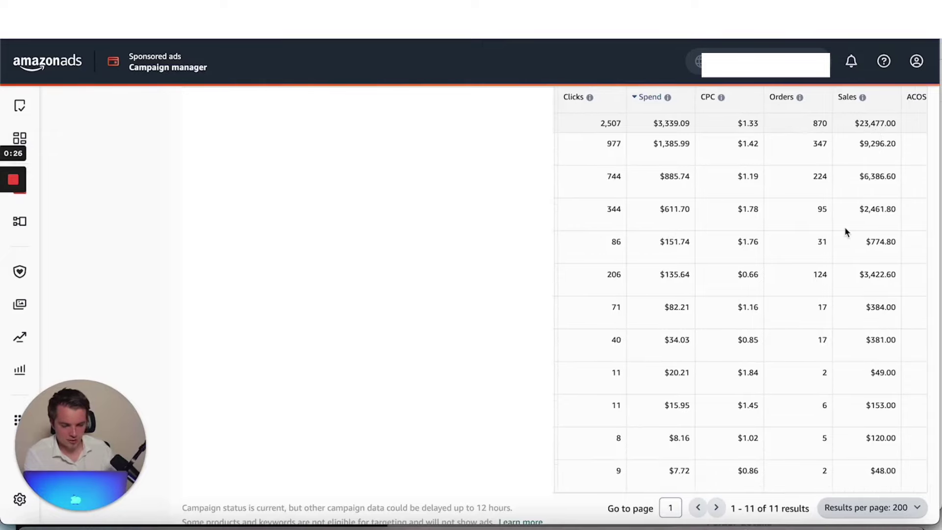
scroll(845, 231, right, 4)
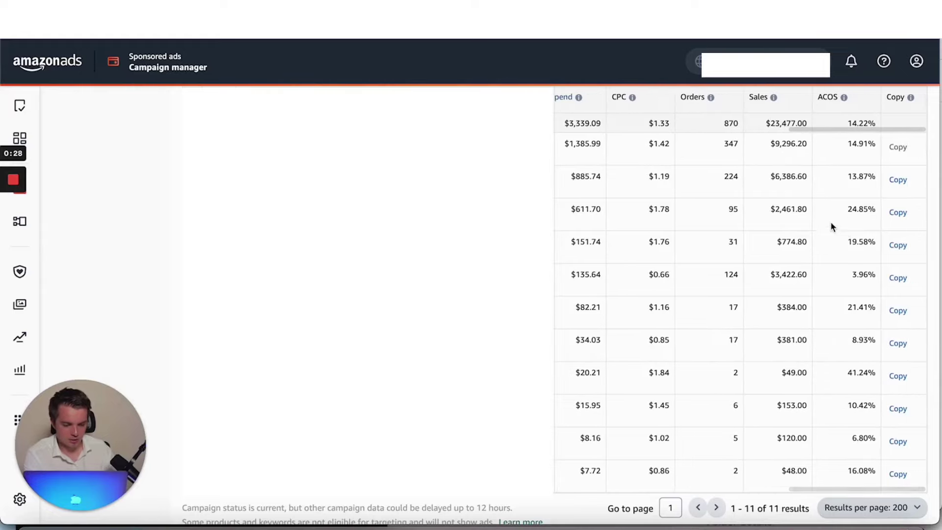
scroll(853, 203, up, 1)
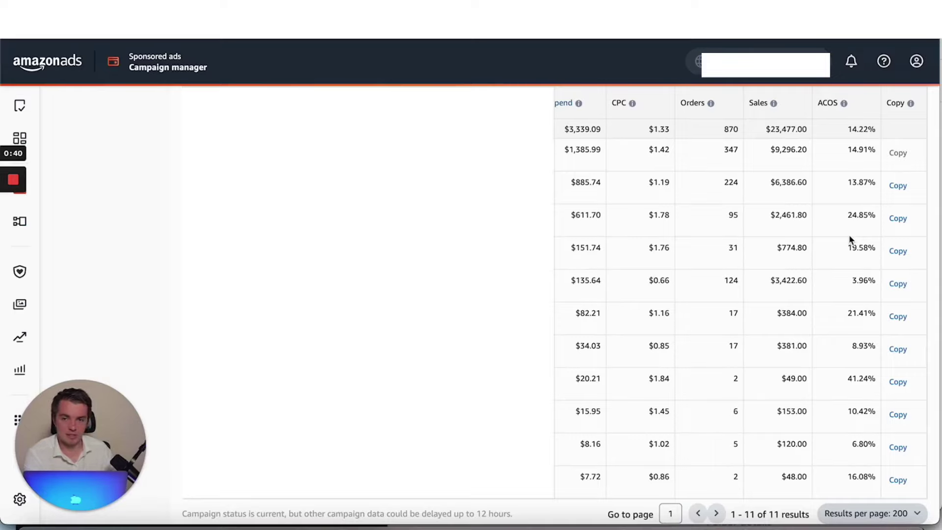
scroll(851, 239, down, 2)
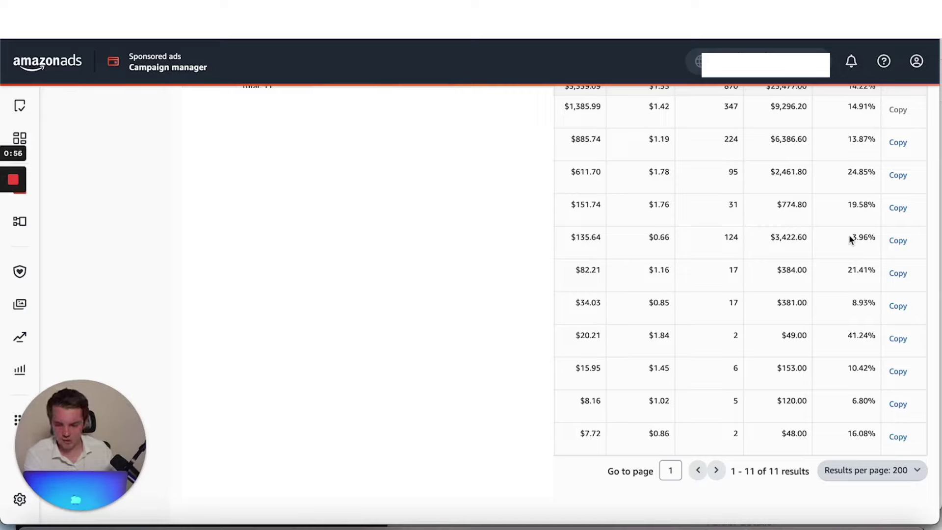
Create a new campaign draft and move down through its product-targeting settings
click(11, 182)
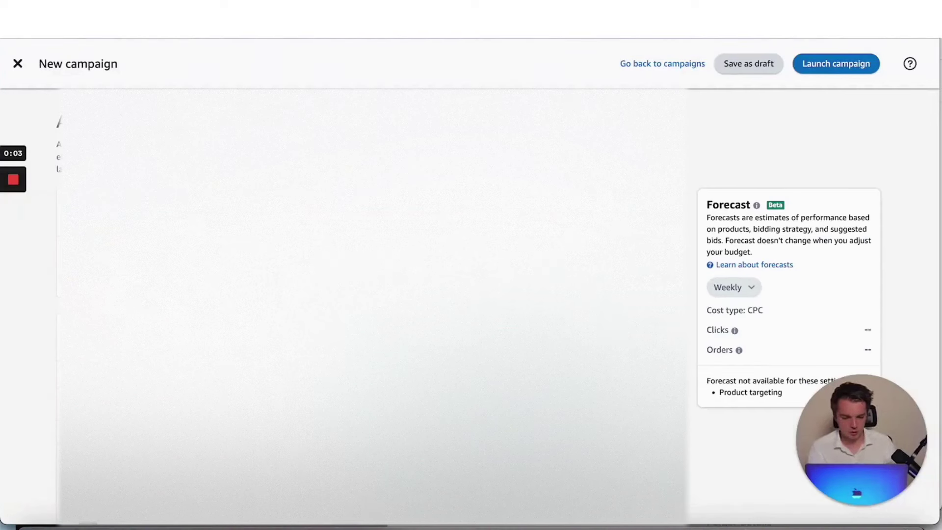
scroll(373, 304, down, 3)
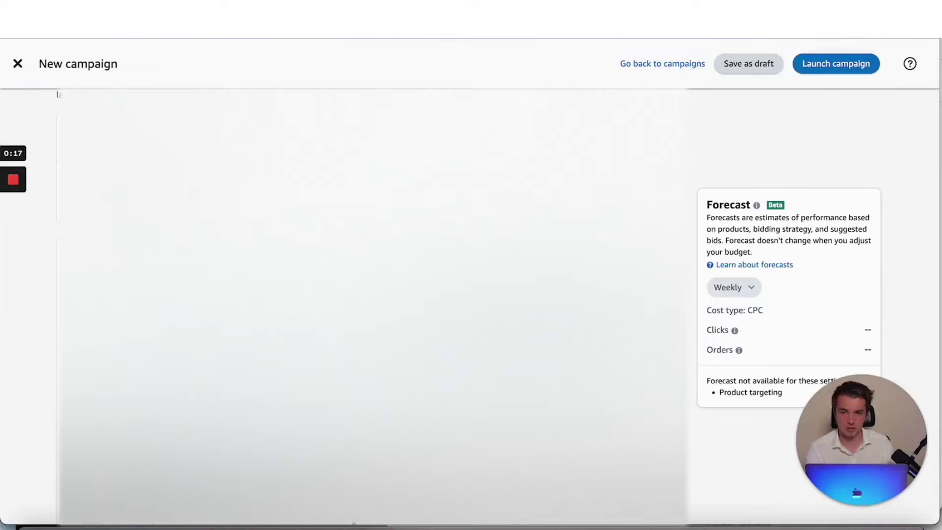
scroll(372, 304, down, 2)
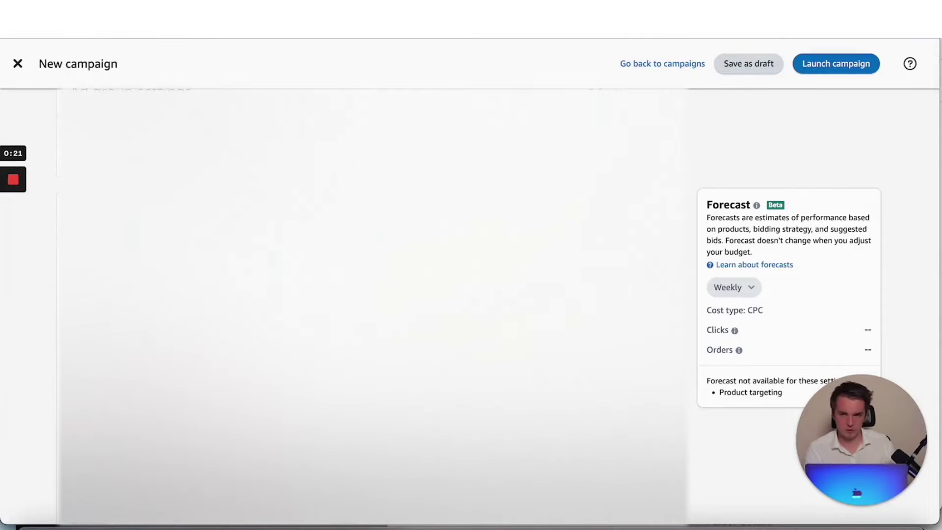
scroll(371, 304, down, 3)
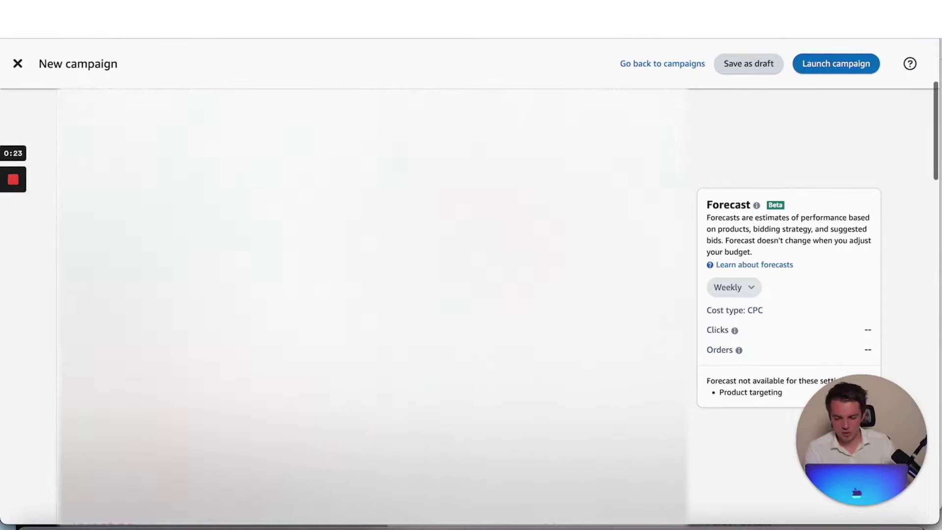
scroll(129, 353, down, 3)
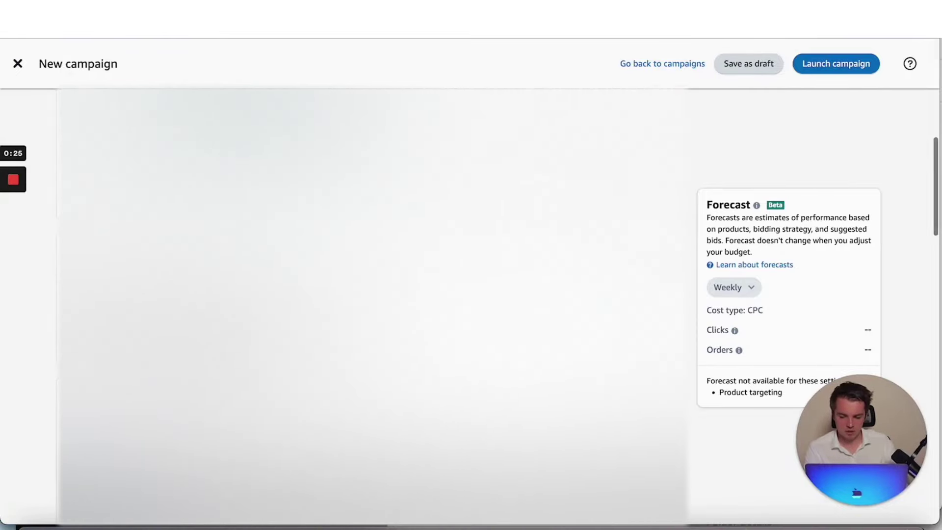
scroll(128, 354, down, 4)
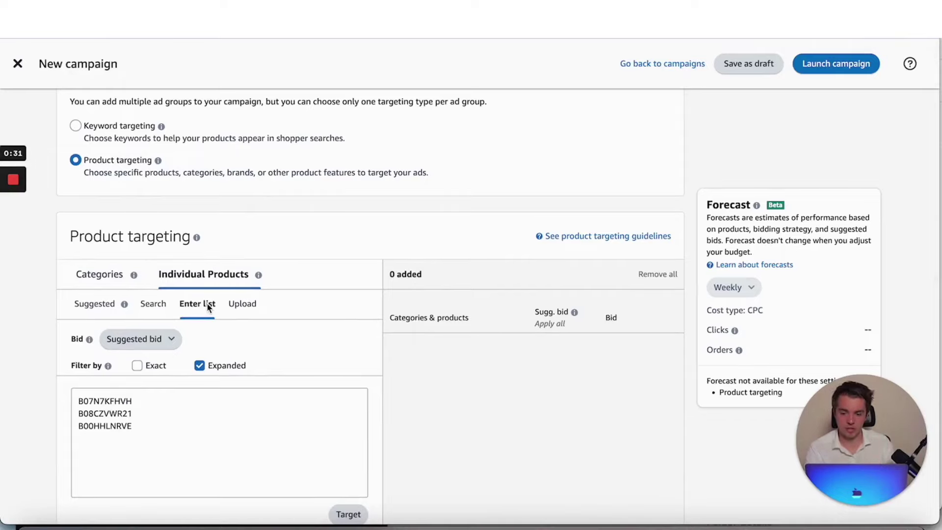
scroll(208, 308, down, 2)
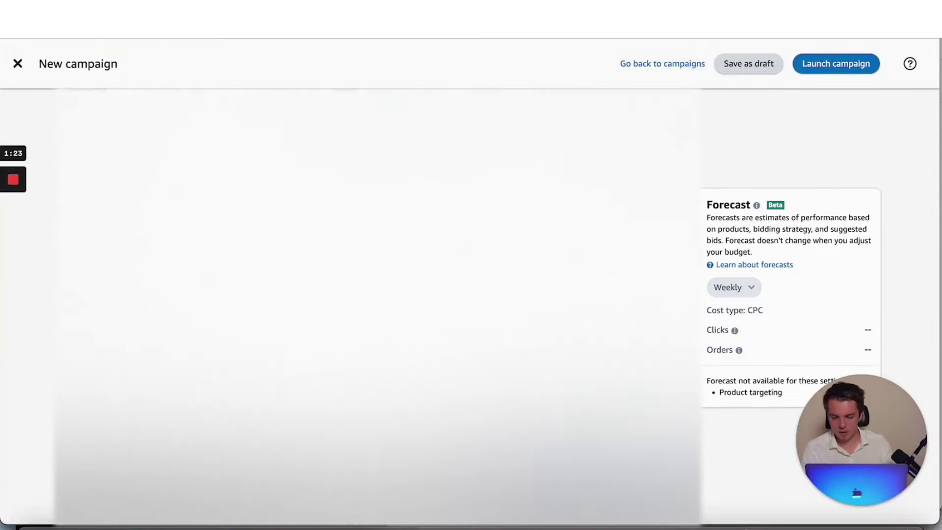
Switch keyword targeting to an entered list with only Exact match, Broad and Phrase turned off
scroll(378, 346, down, 4)
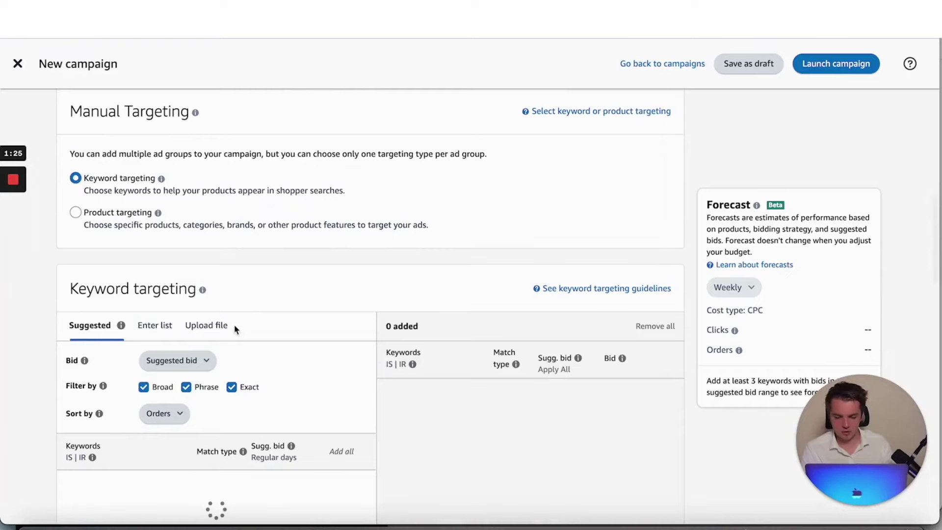
click(150, 326)
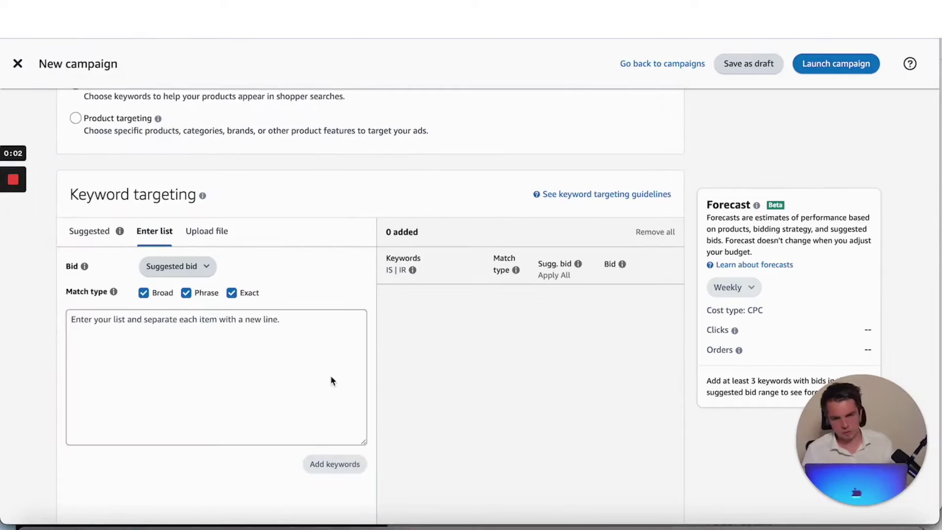
click(187, 371)
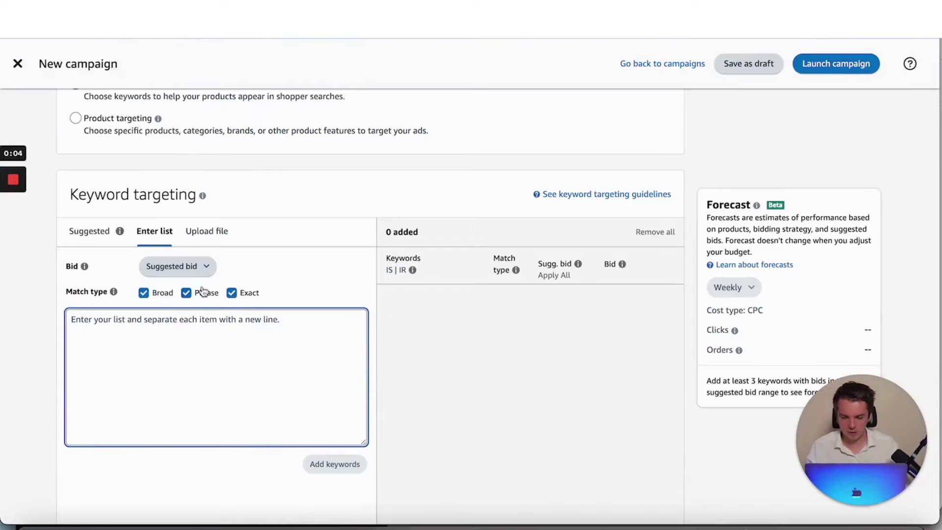
click(186, 294)
click(144, 292)
Enter the keywords 'name of the brand' and 'fbsdfhbusdf mic stand' on separate lines
click(74, 364)
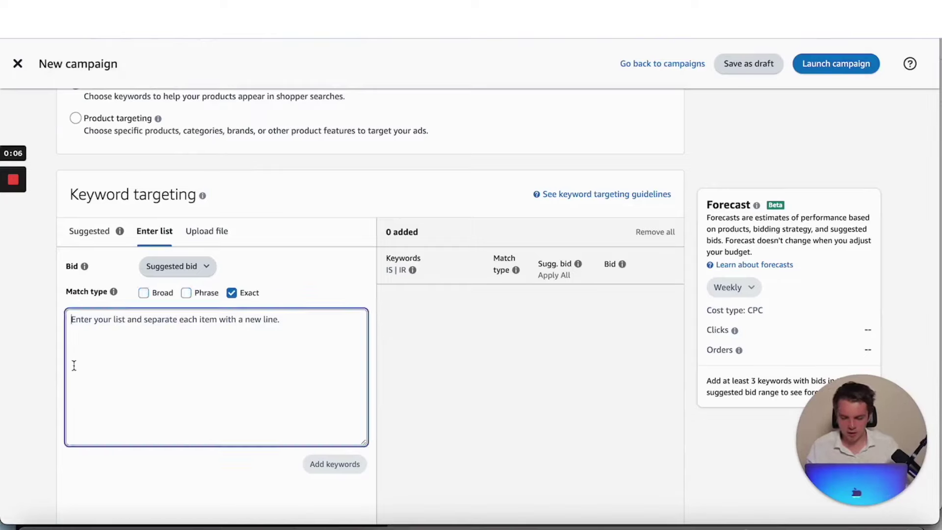
text(name o)
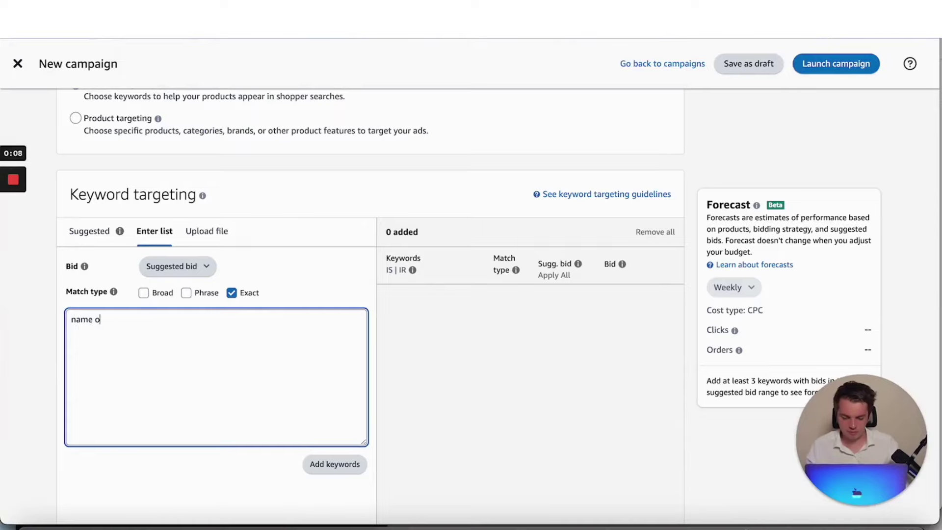
text(f the brand)
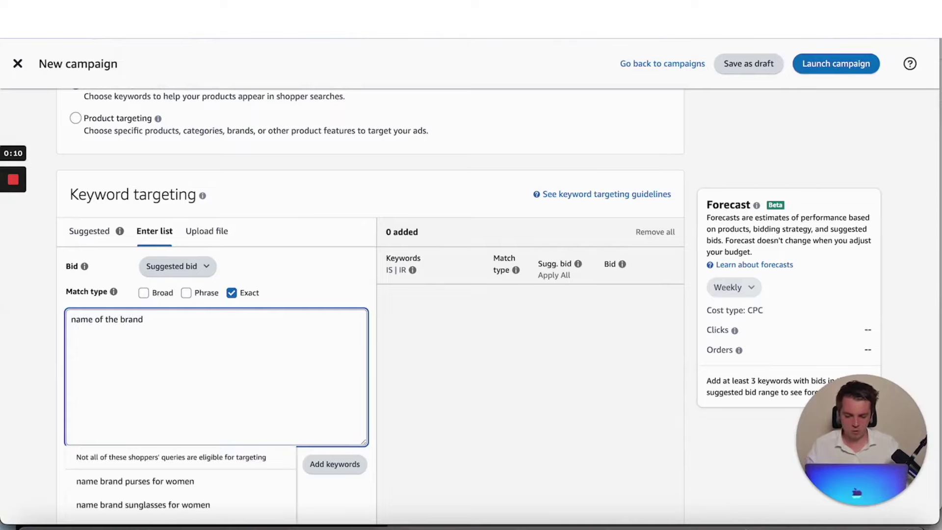
key(Return)
text(fbsdfhbusdf )
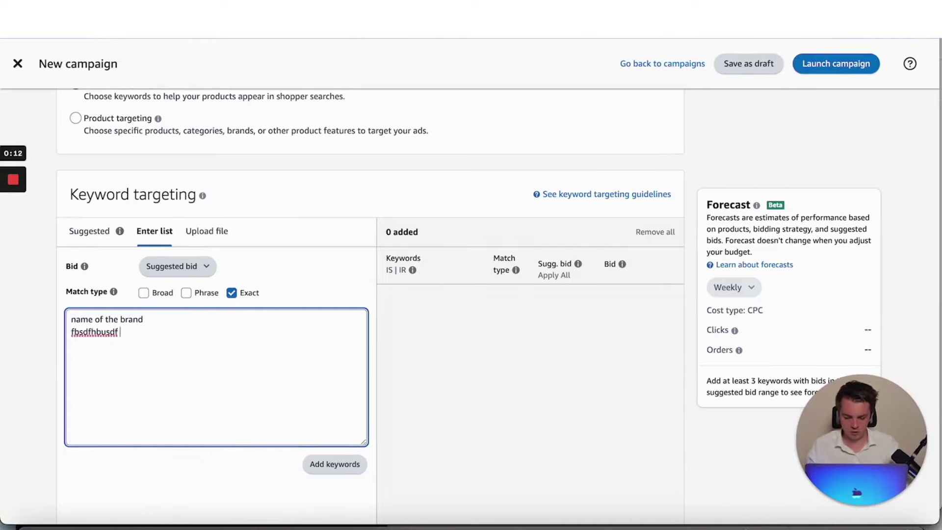
text(mic stand)
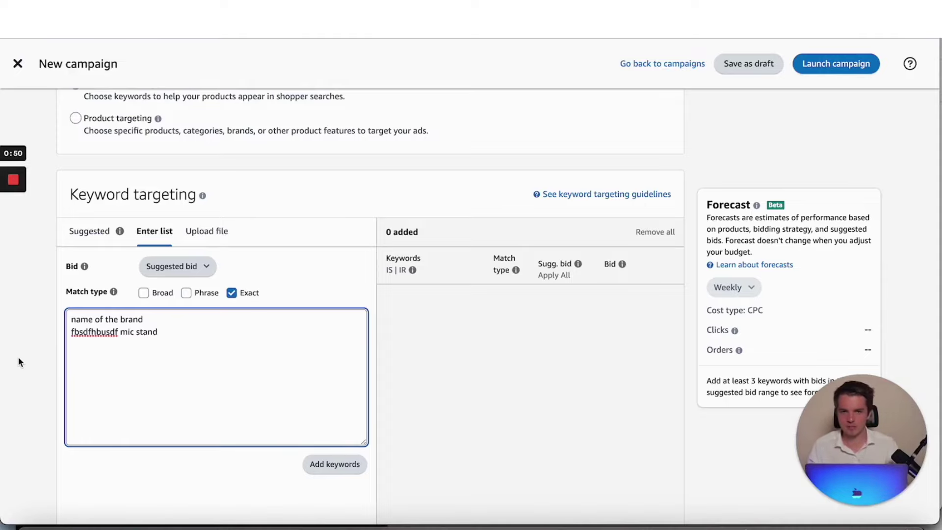
scroll(293, 266, up, 1)
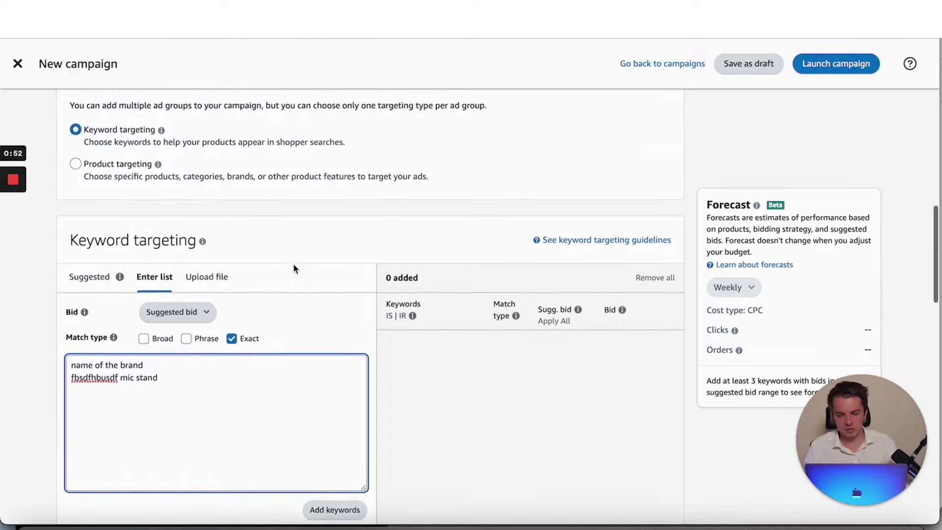
scroll(293, 268, up, 2)
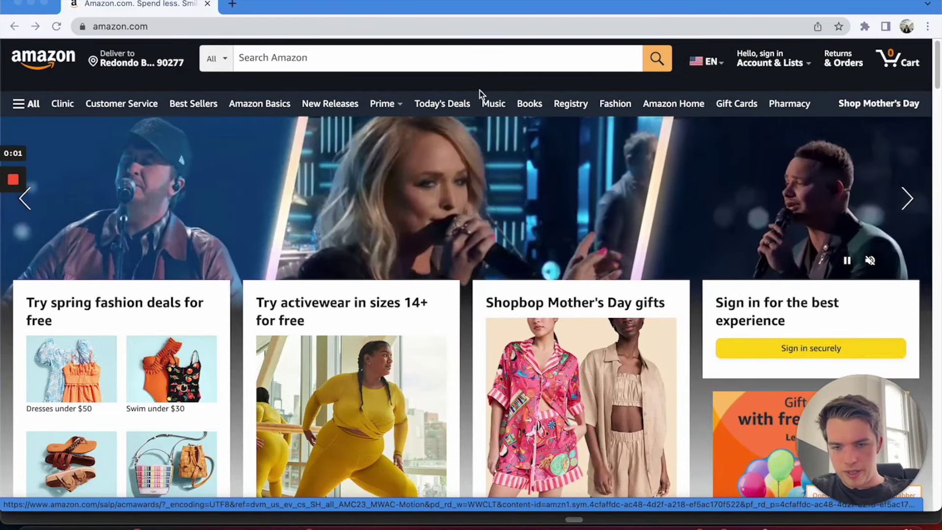
Search Amazon for 'mic'
click(448, 60)
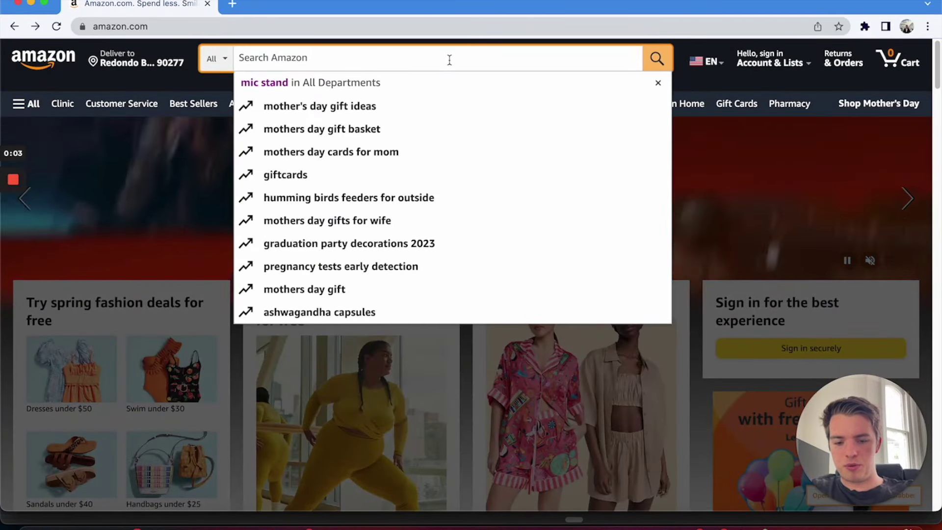
text(mic)
key(Return)
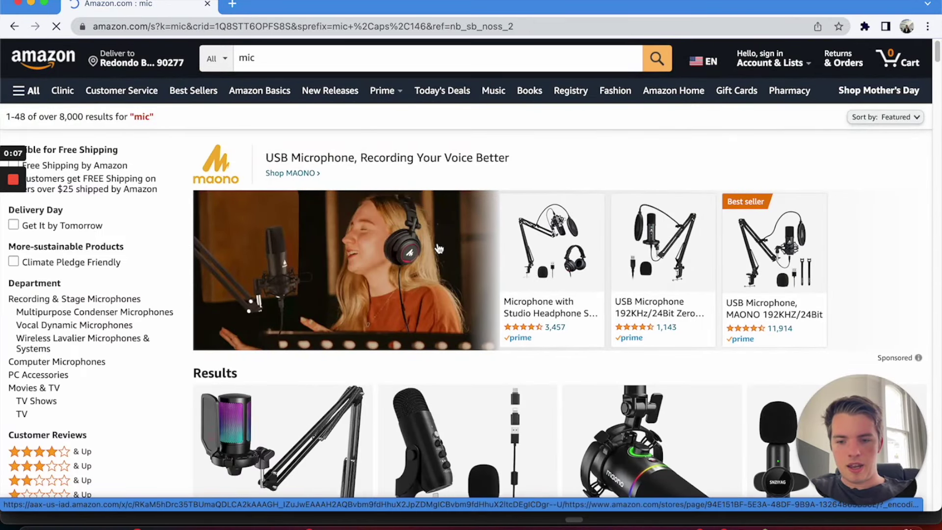
Open the sponsored FIFINE Gaming PC USB Microphone listing from the mic results
scroll(438, 248, down, 3)
scroll(438, 248, down, 8)
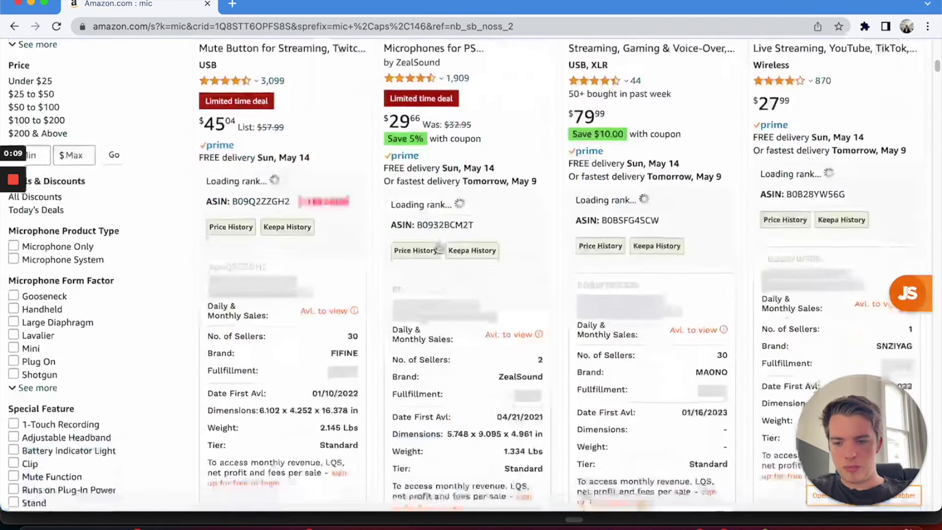
scroll(298, 235, up, 4)
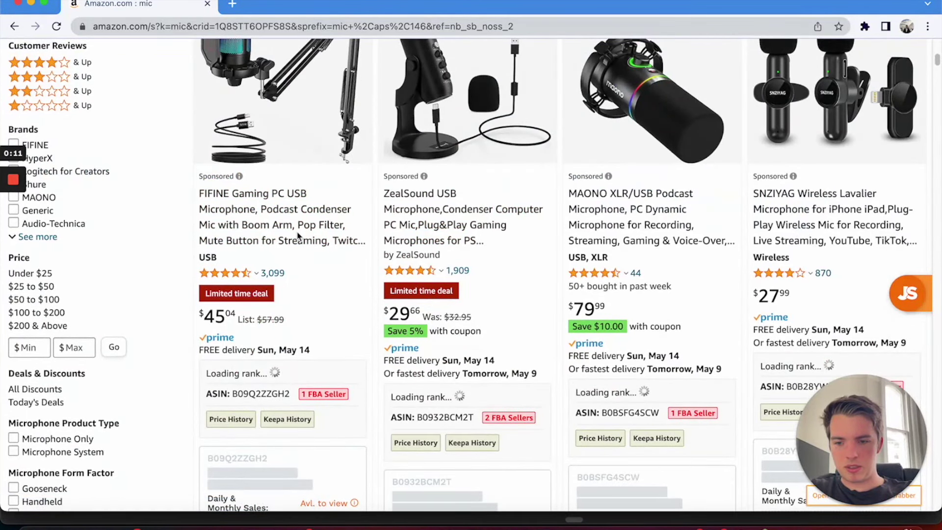
click(293, 229)
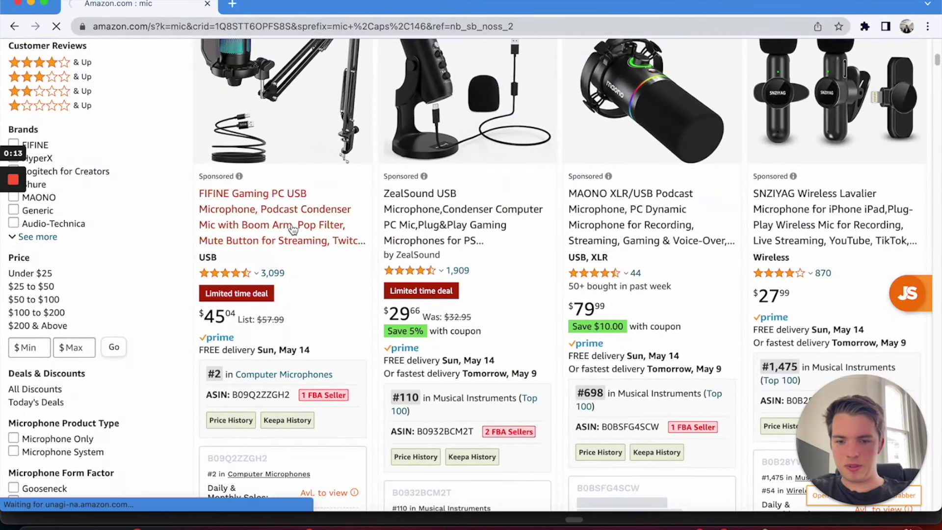
Review the FIFINE microphone page details and its Keepa price-history chart
scroll(293, 229, down, 15)
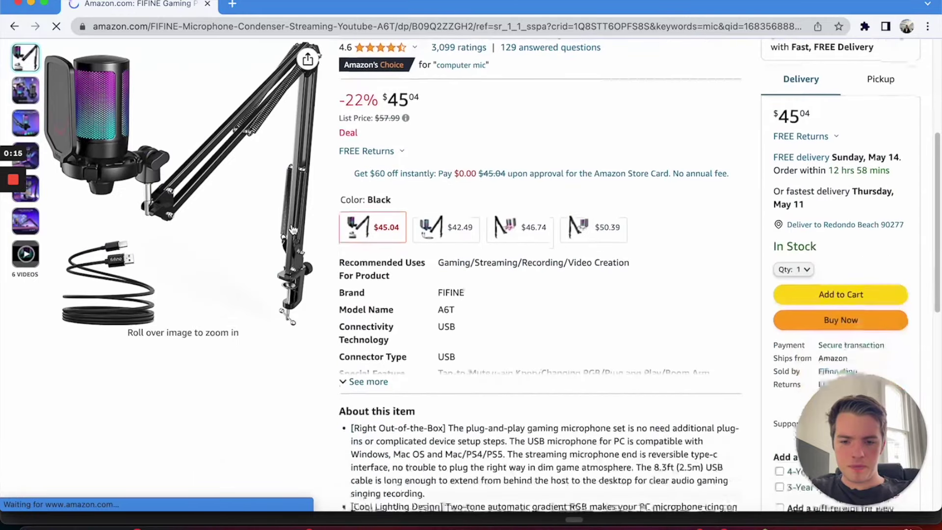
scroll(293, 228, down, 5)
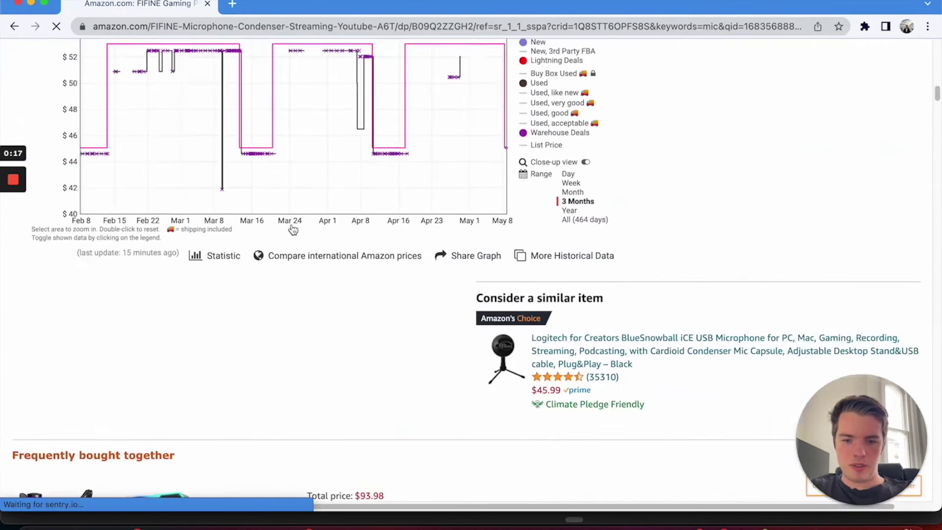
scroll(293, 229, up, 8)
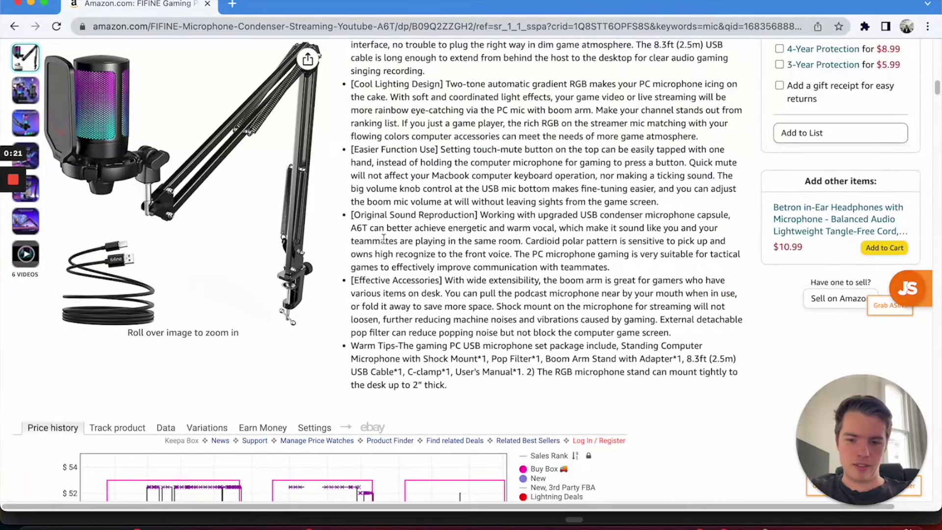
scroll(293, 229, down, 15)
scroll(385, 243, down, 12)
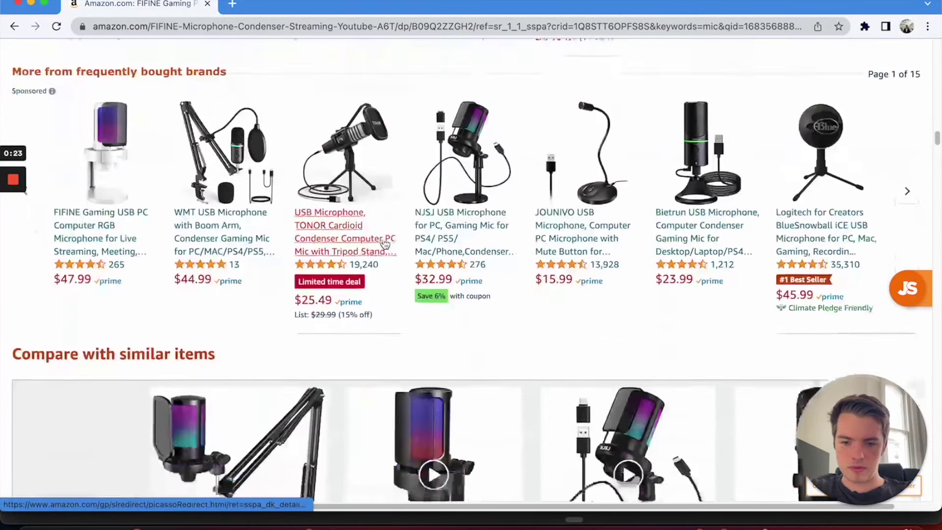
scroll(385, 243, up, 16)
scroll(385, 243, up, 10)
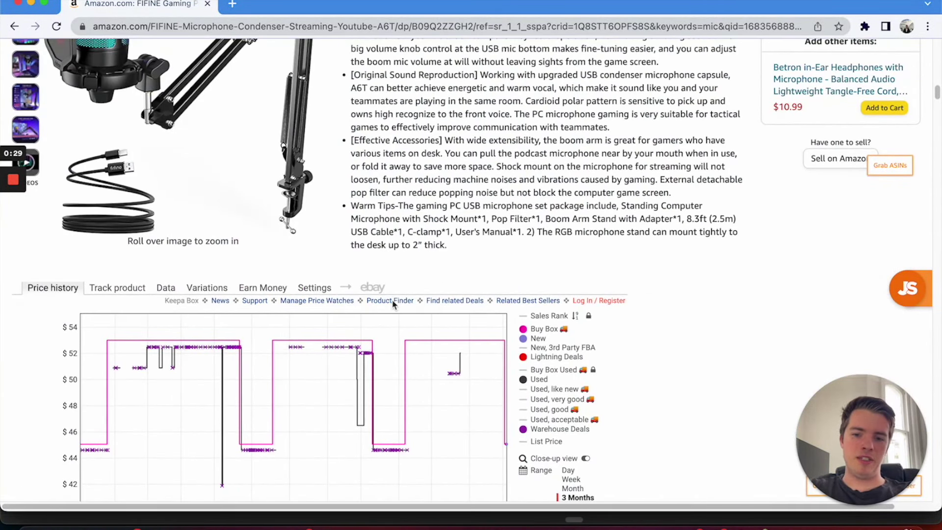
Bring up a quick view of the suggested Betron in-ear headphones ($10.99)
mouse_move(613, 333)
scroll(613, 333, up, 5)
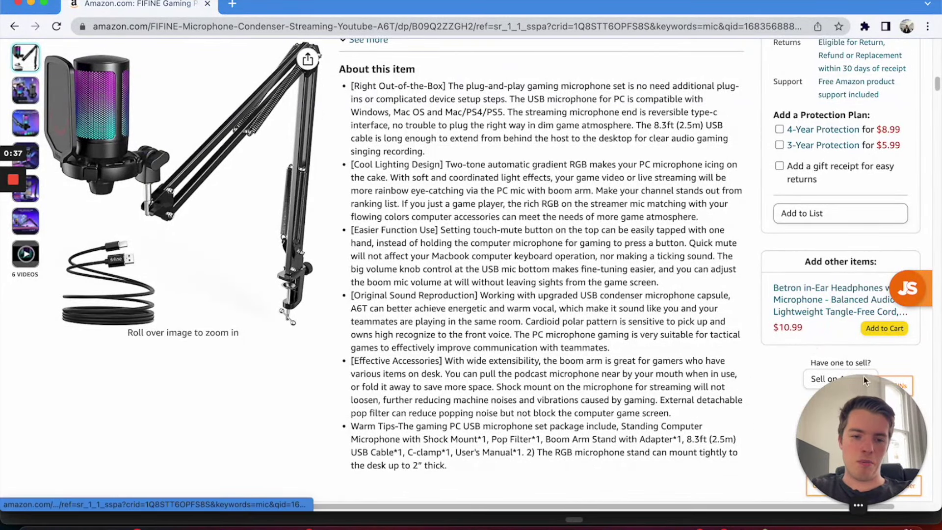
scroll(583, 400, down, 3)
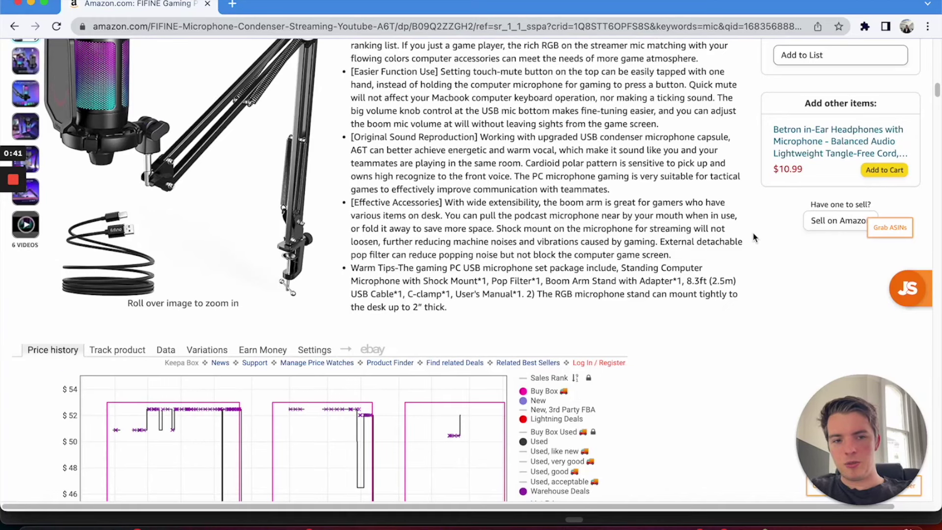
click(829, 139)
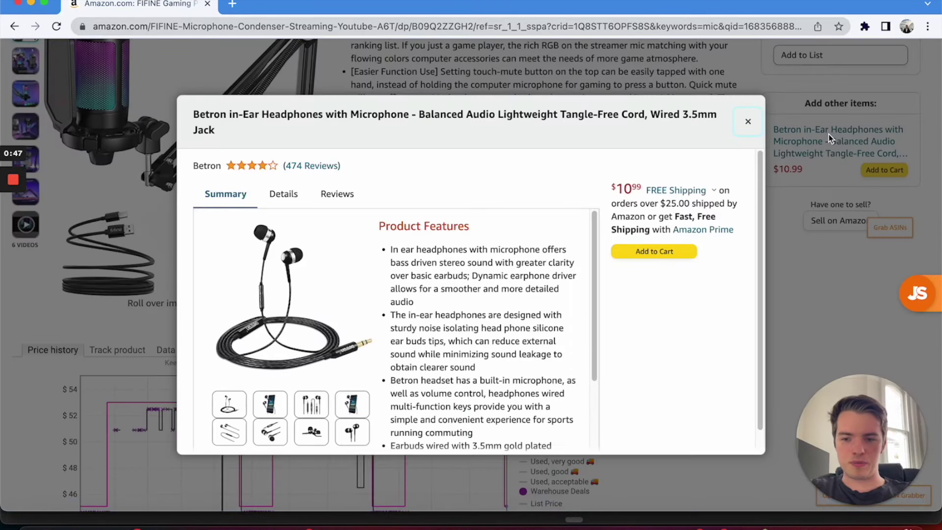
Close the Betron quick view and go back to the 'mic' search results
click(747, 121)
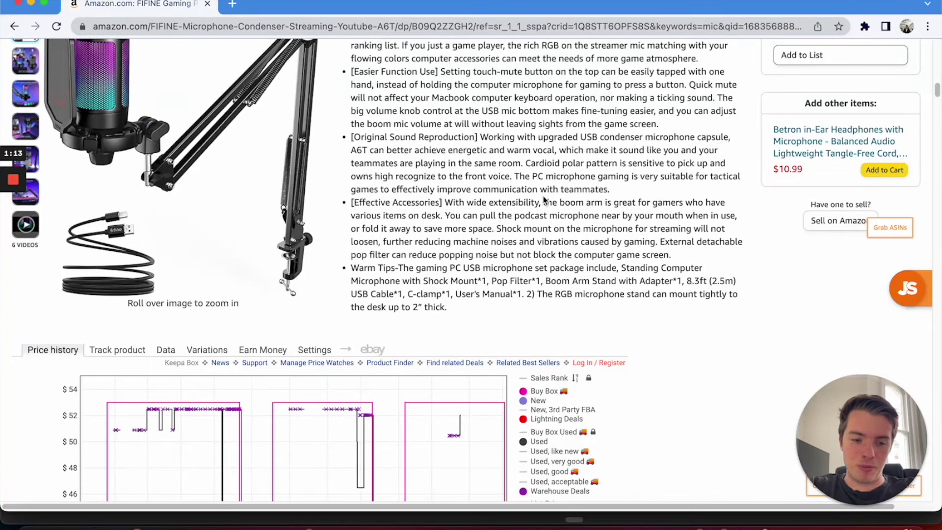
scroll(432, 212, up, 10)
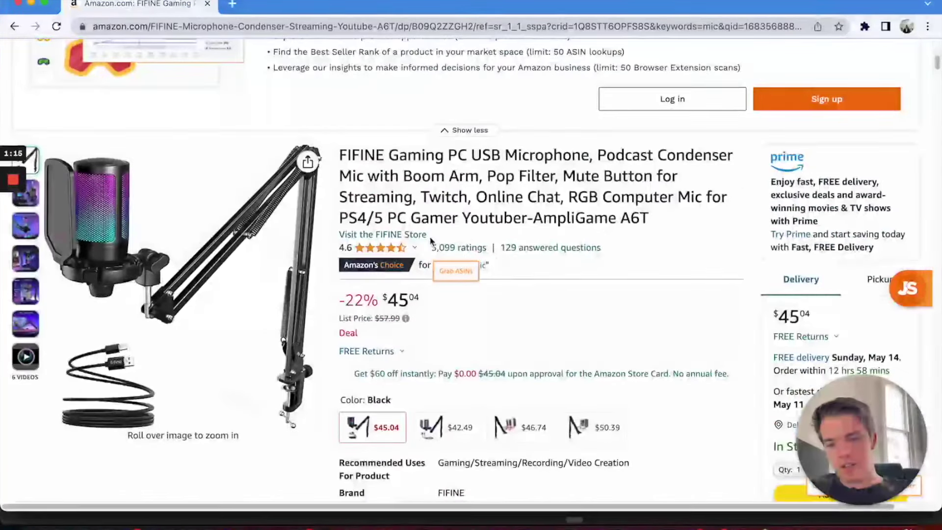
key(super+bracketleft)
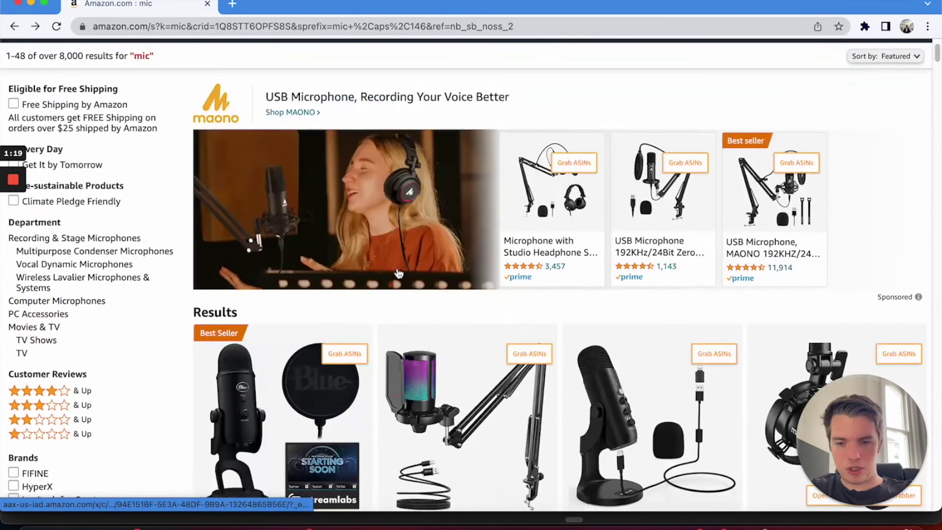
Look over the MAONO brand store from its sponsored banner, then return to the results
click(404, 276)
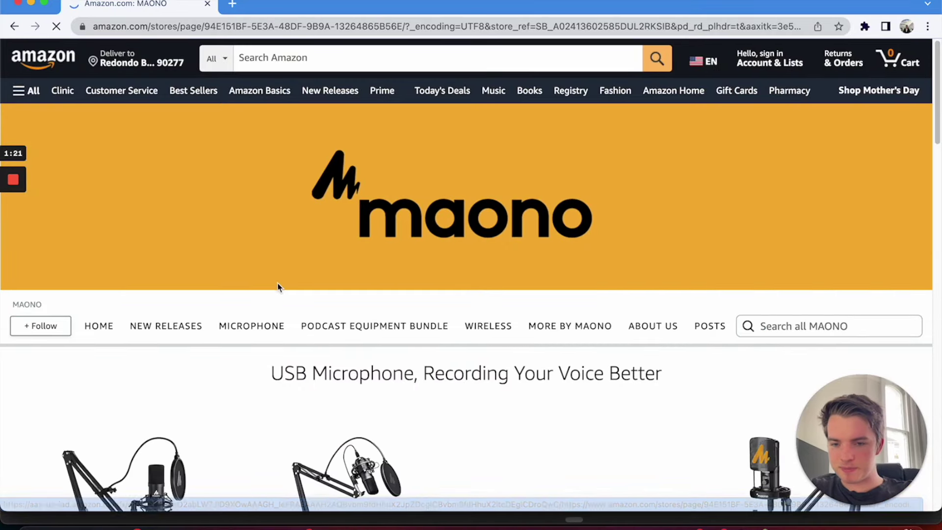
scroll(483, 202, down, 5)
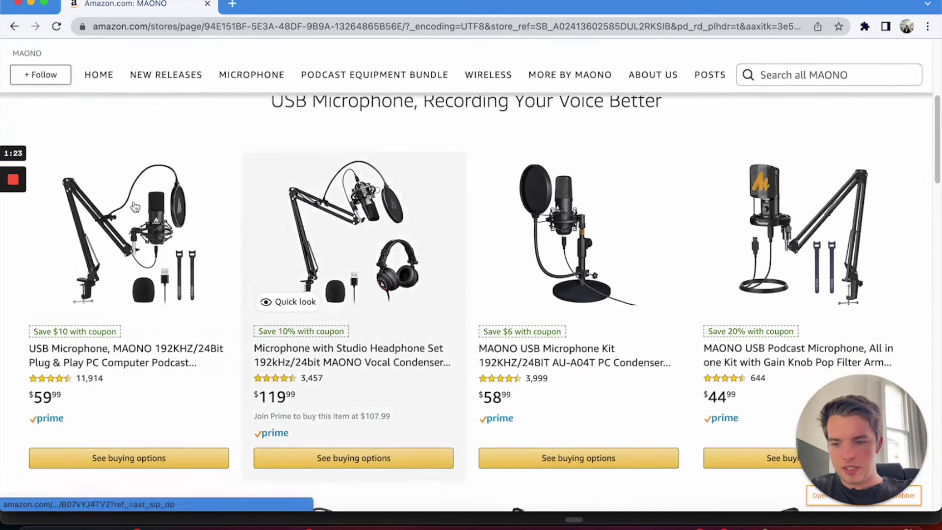
click(15, 26)
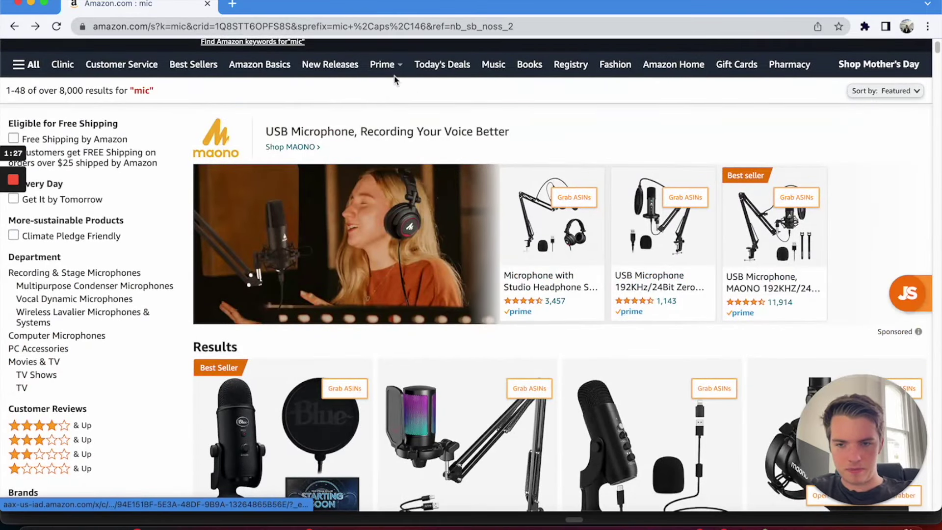
Change the search query from 'mic' to 'maono' and run the search
mouse_move(396, 72)
scroll(397, 72, up, 1)
click(406, 59)
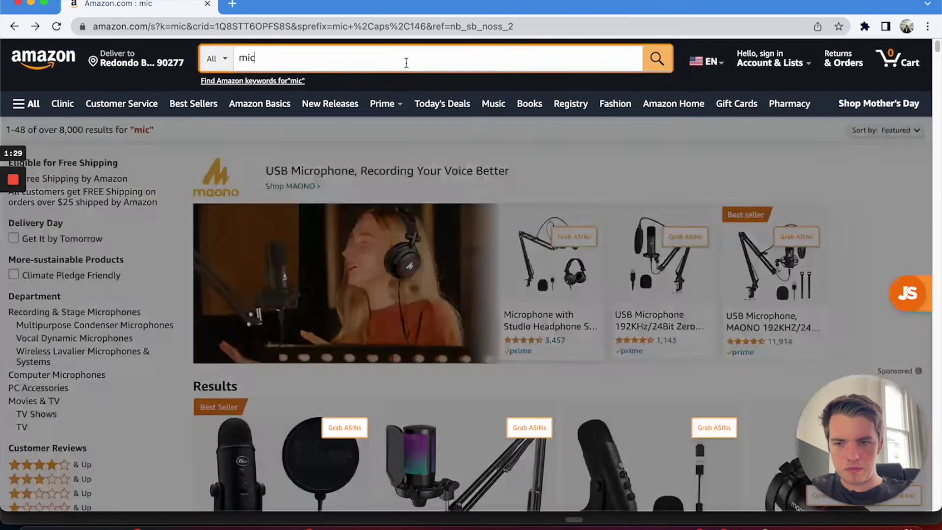
key(BackSpace)
key(BackSpace)
text(aono)
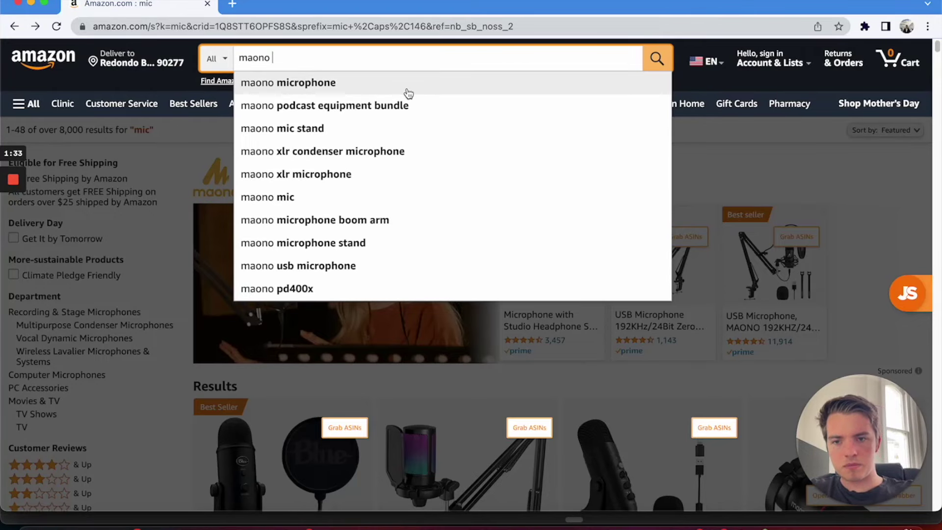
key(Return)
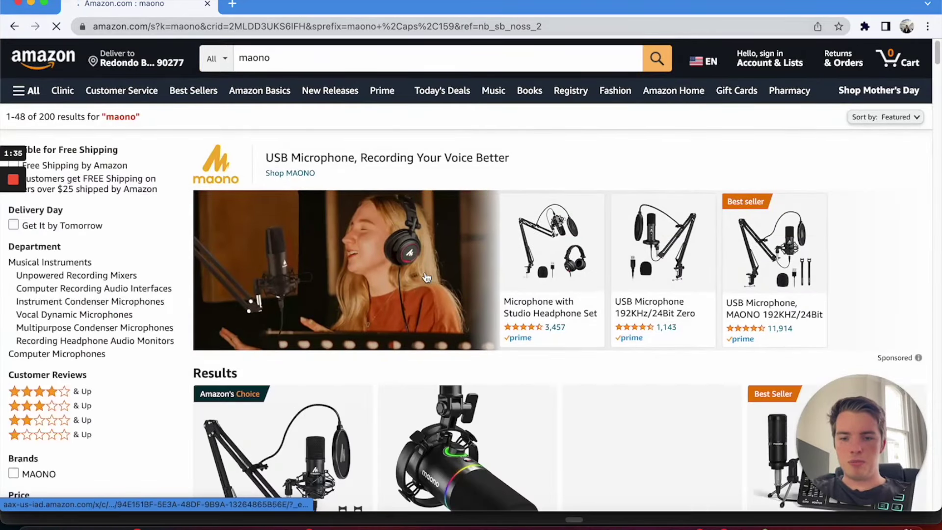
scroll(426, 277, down, 1)
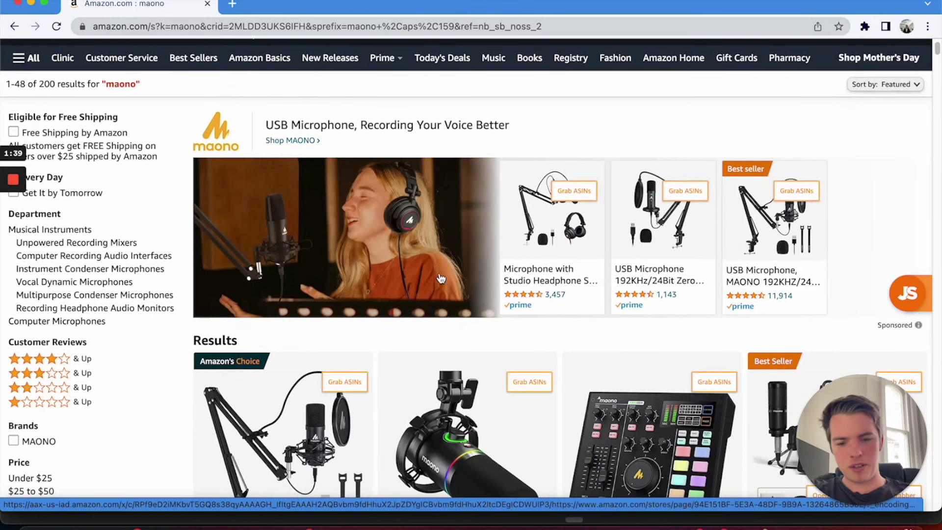
scroll(455, 170, down, 5)
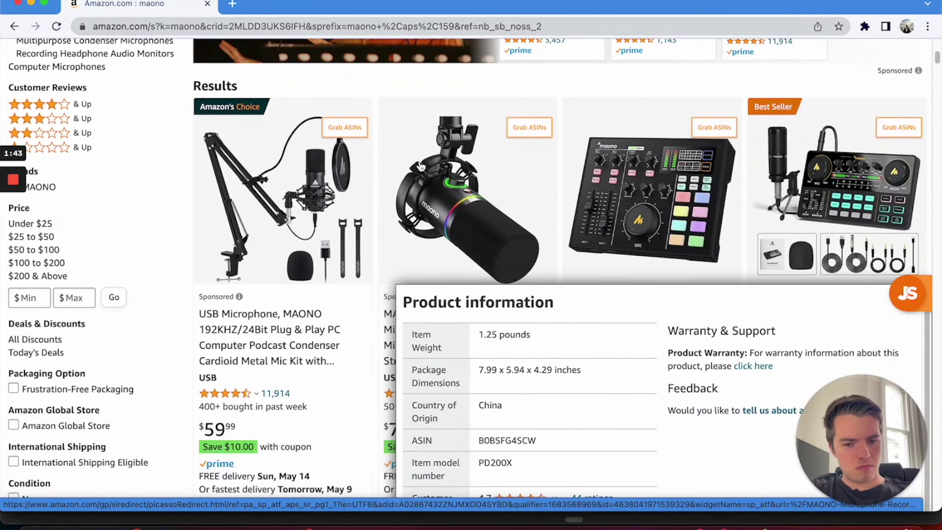
scroll(305, 225, down, 2)
scroll(326, 293, down, 1)
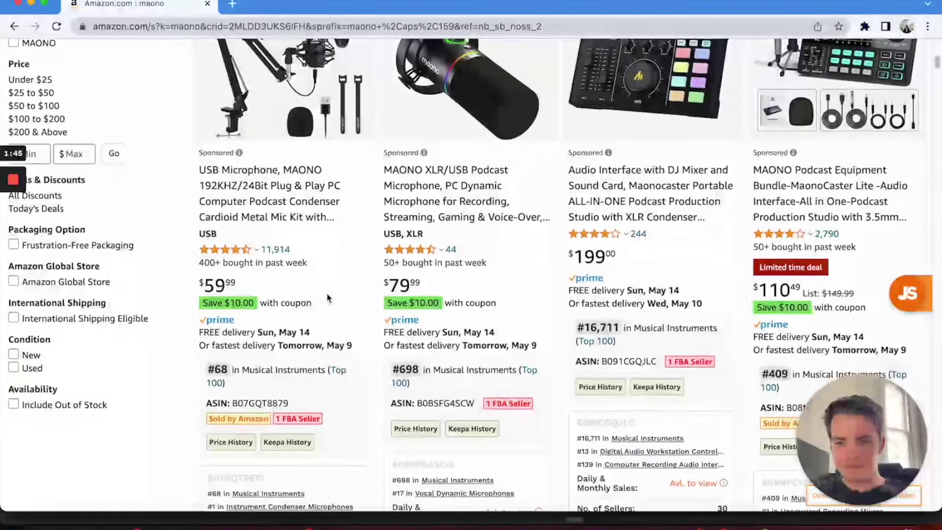
scroll(316, 227, down, 5)
scroll(316, 227, down, 8)
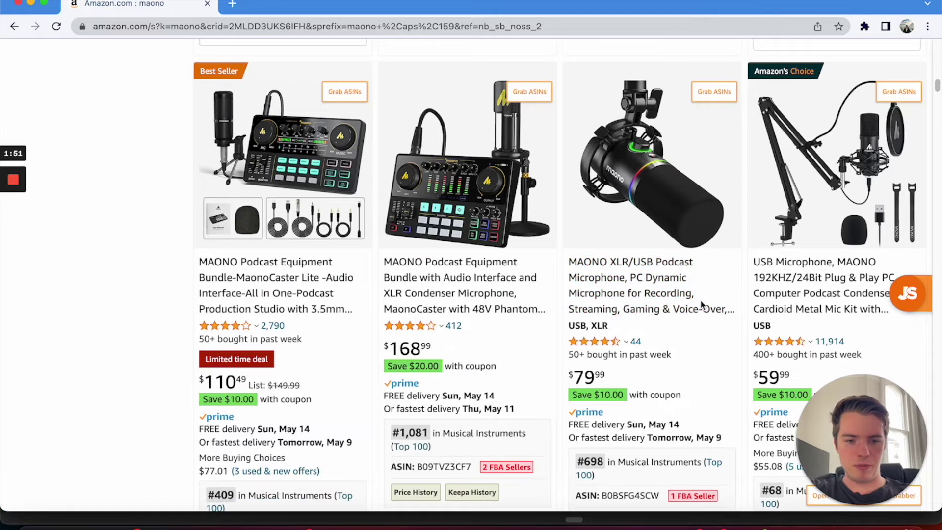
scroll(693, 302, down, 12)
scroll(700, 306, up, 1)
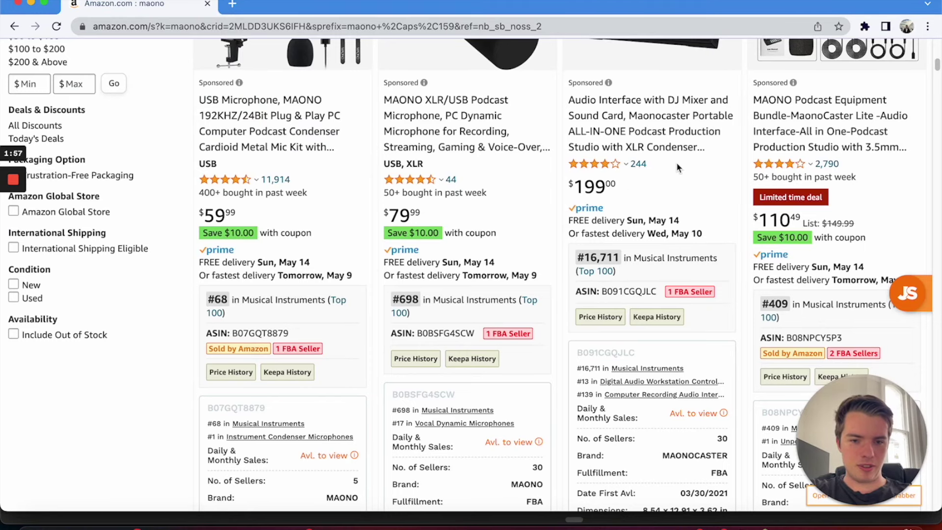
scroll(665, 148, down, 2)
scroll(666, 146, up, 3)
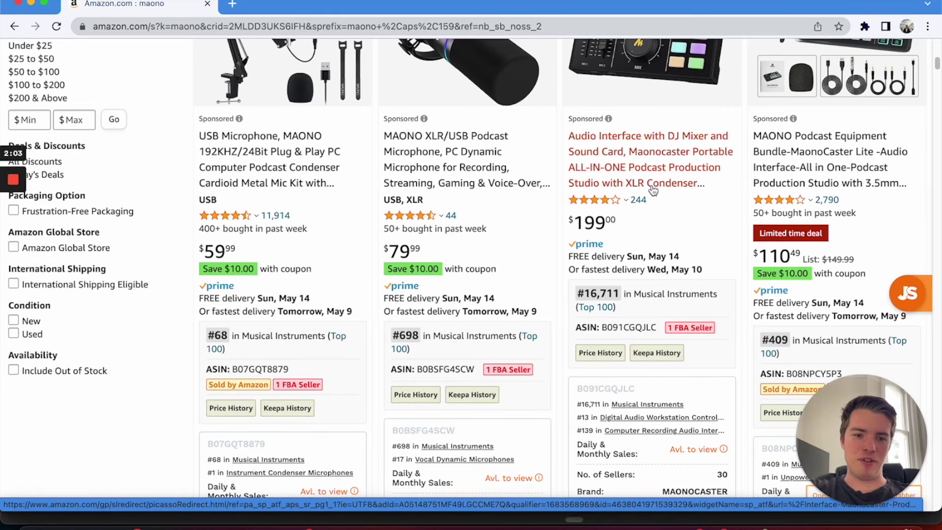
click(774, 118)
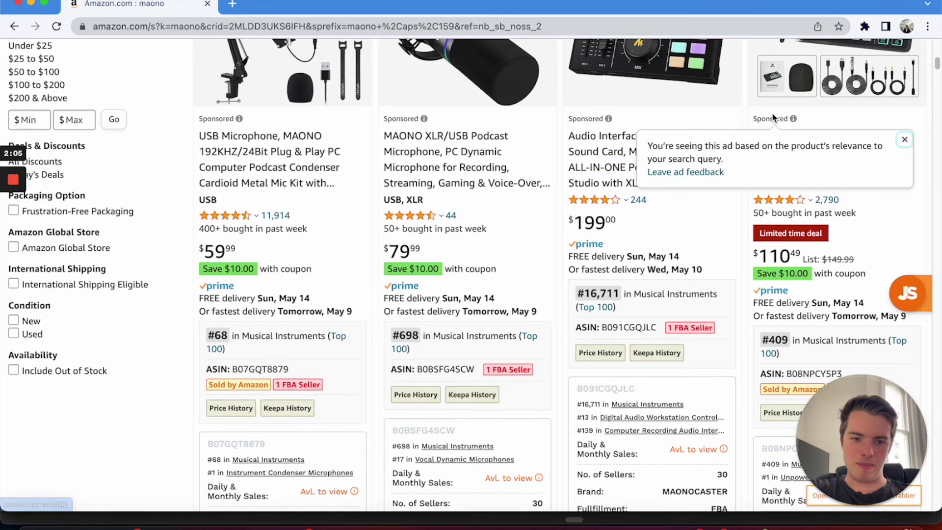
click(687, 282)
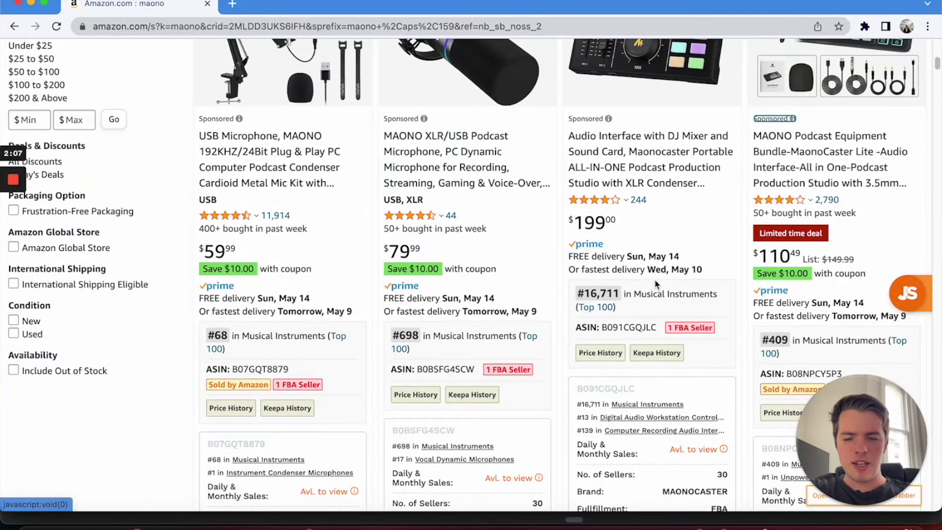
scroll(655, 282, up, 10)
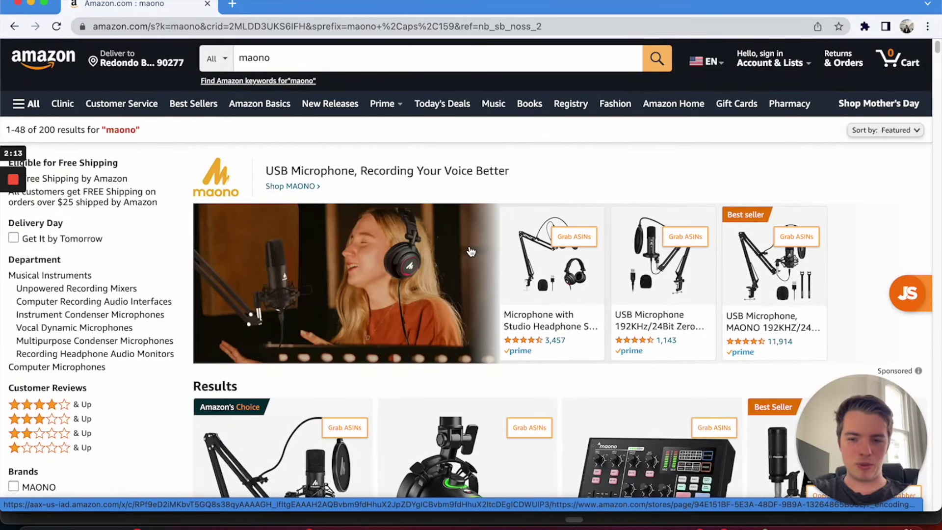
scroll(471, 252, down, 5)
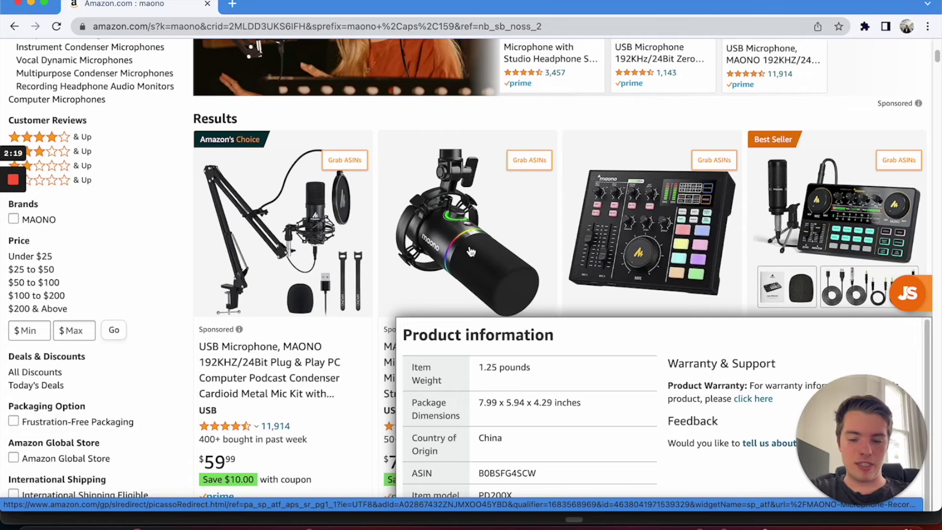
scroll(472, 252, up, 5)
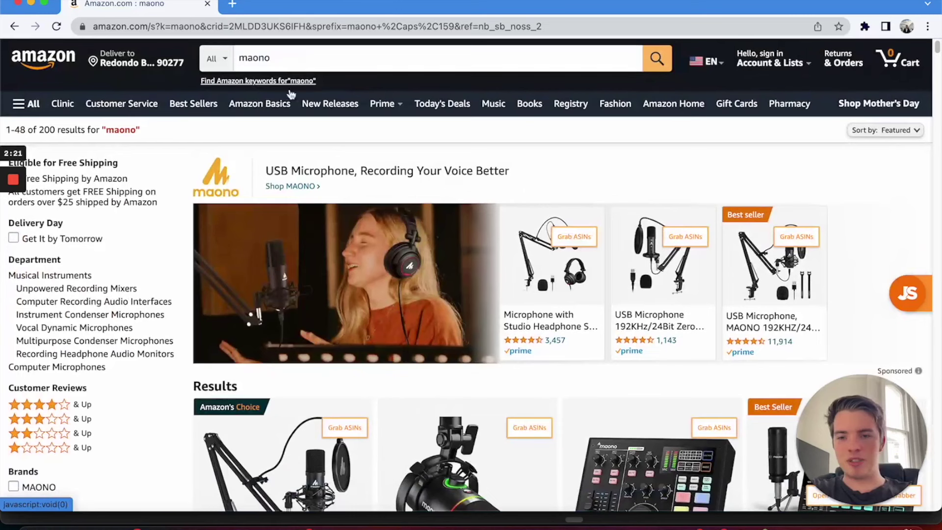